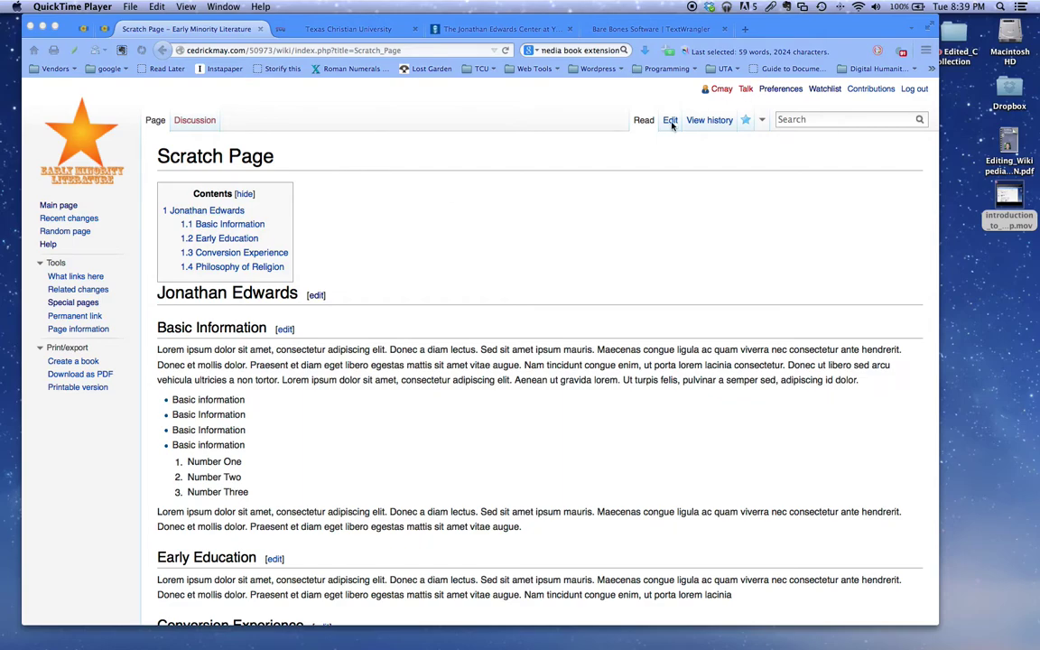
Step: Open the Scratch Page for editing and insert two blank lines below the Basic Information heading
click(674, 156)
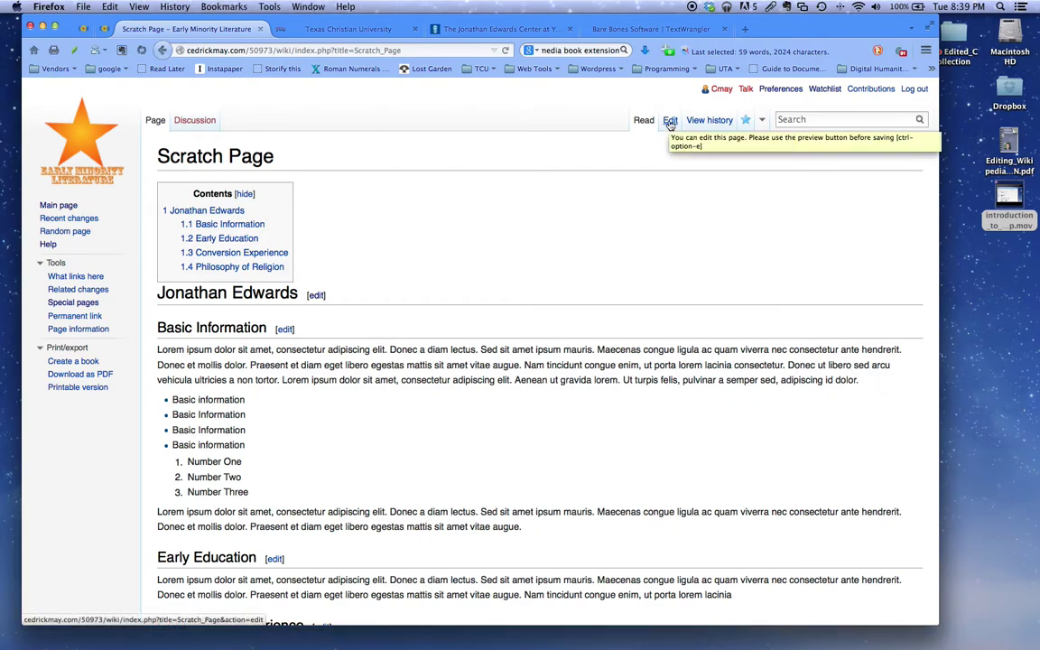
click(670, 121)
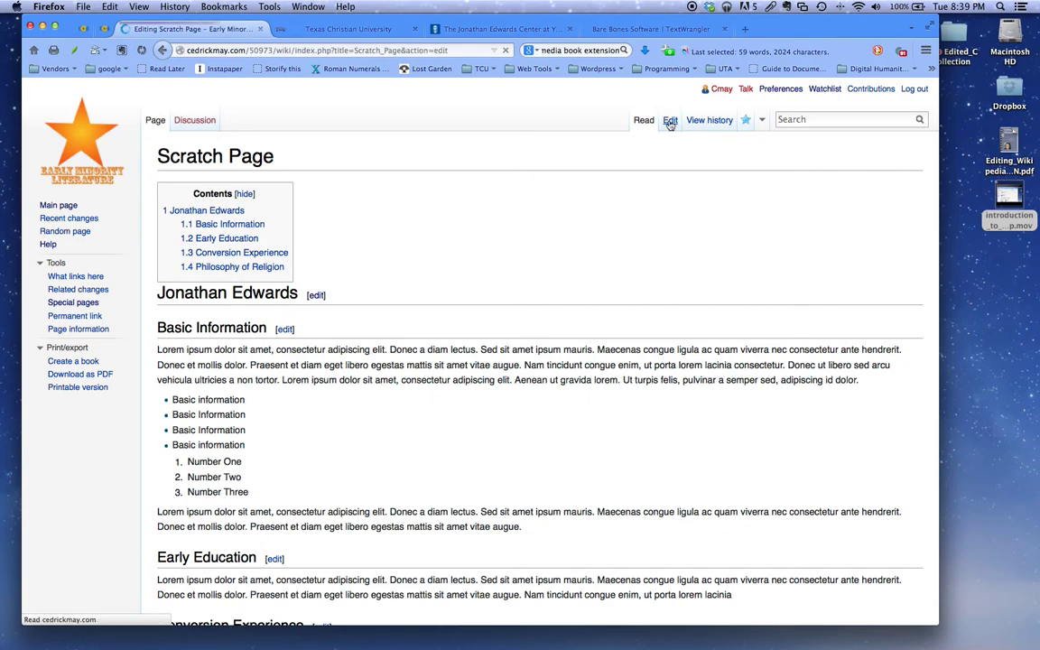
click(316, 226)
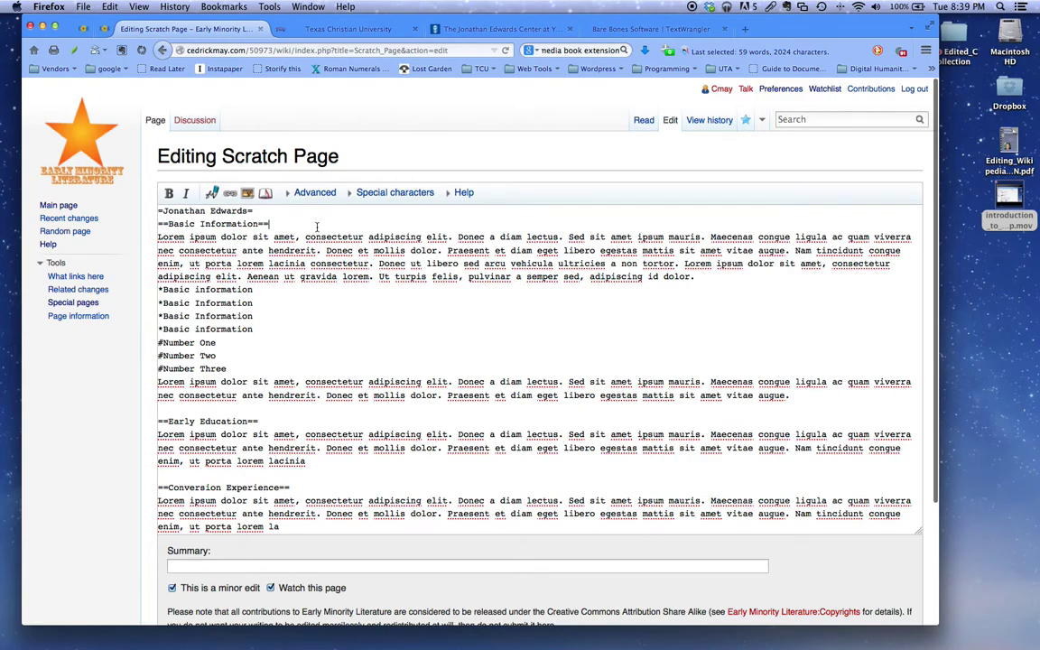
key(Return)
key(Return)
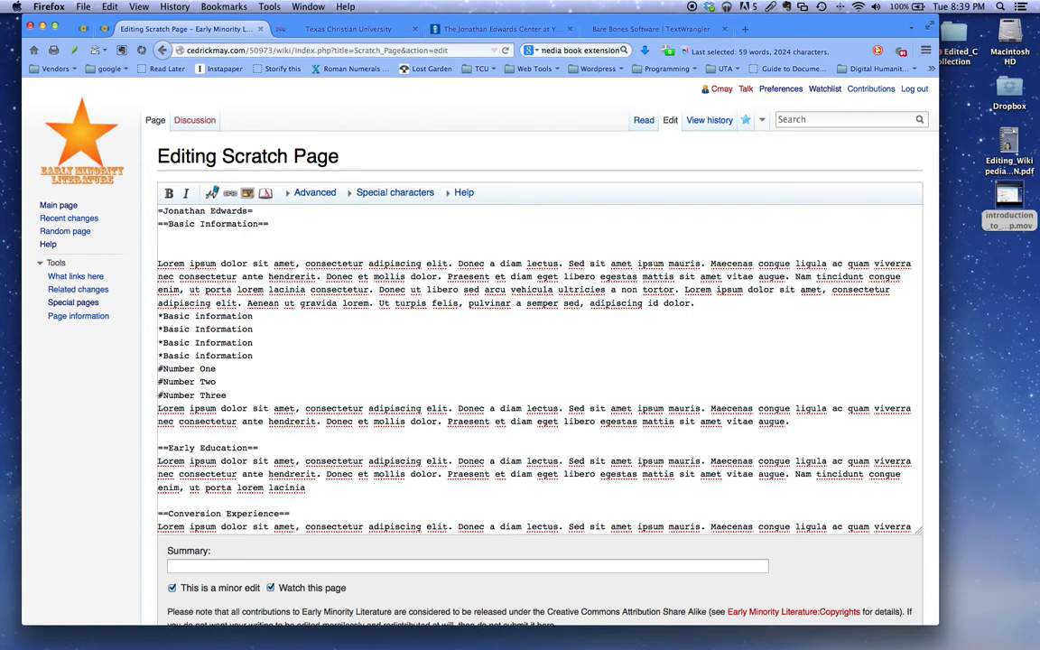
Step: Write "One of the leading scholars on Jonathan Edwards is at the Texas Christian University." below the Basic Information heading
click(159, 236)
text(One of the leading scholars )
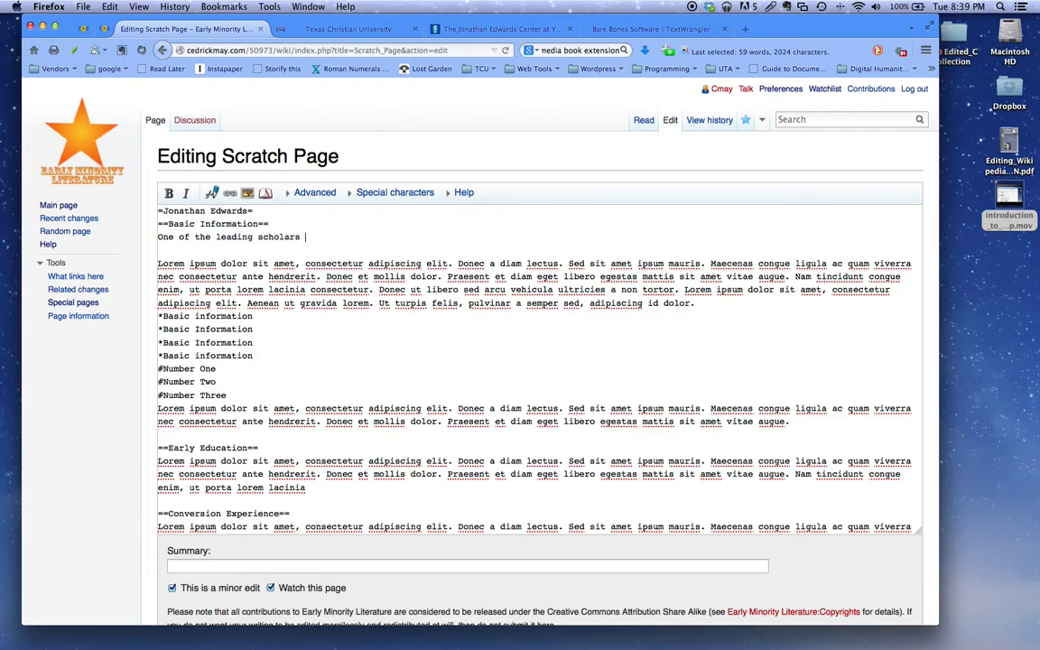
text(on Jonathan Edwards is at the Texas Chris)
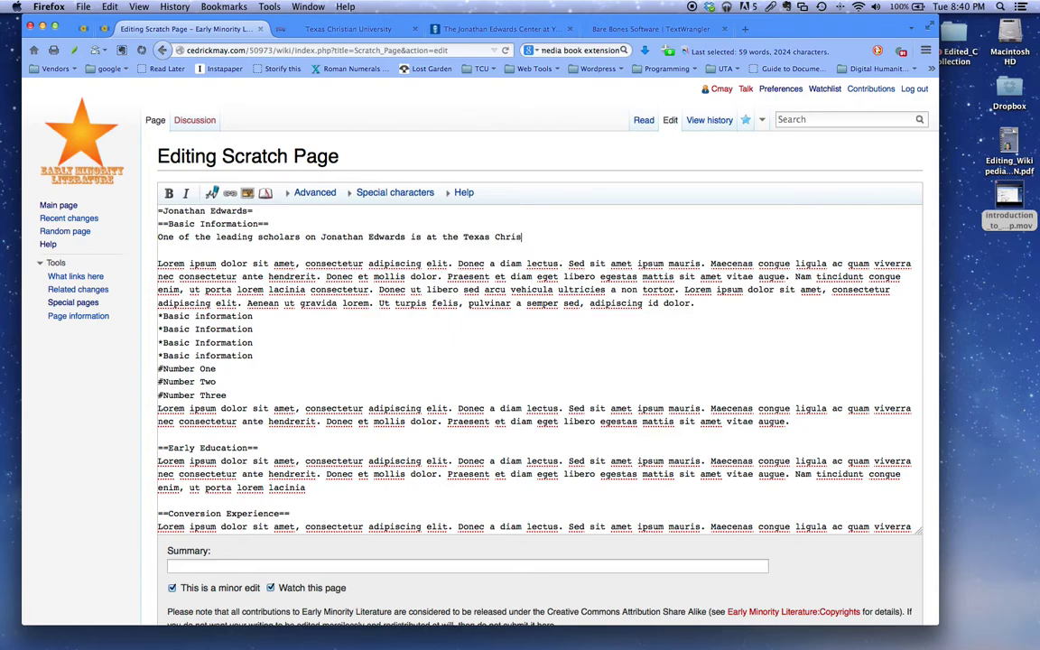
text(tian university.)
click(553, 236)
key(BackSpace)
text(U)
Step: Check the Texas Christian University website, and enclose "Texas Christian University" in single square brackets in the new sentence
click(338, 29)
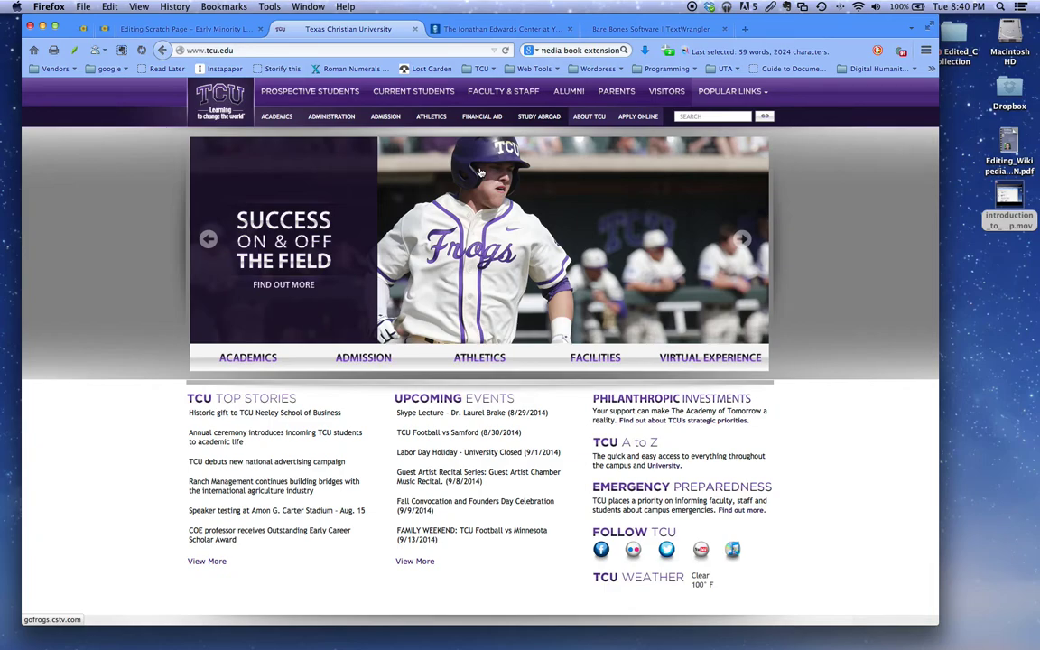
click(197, 33)
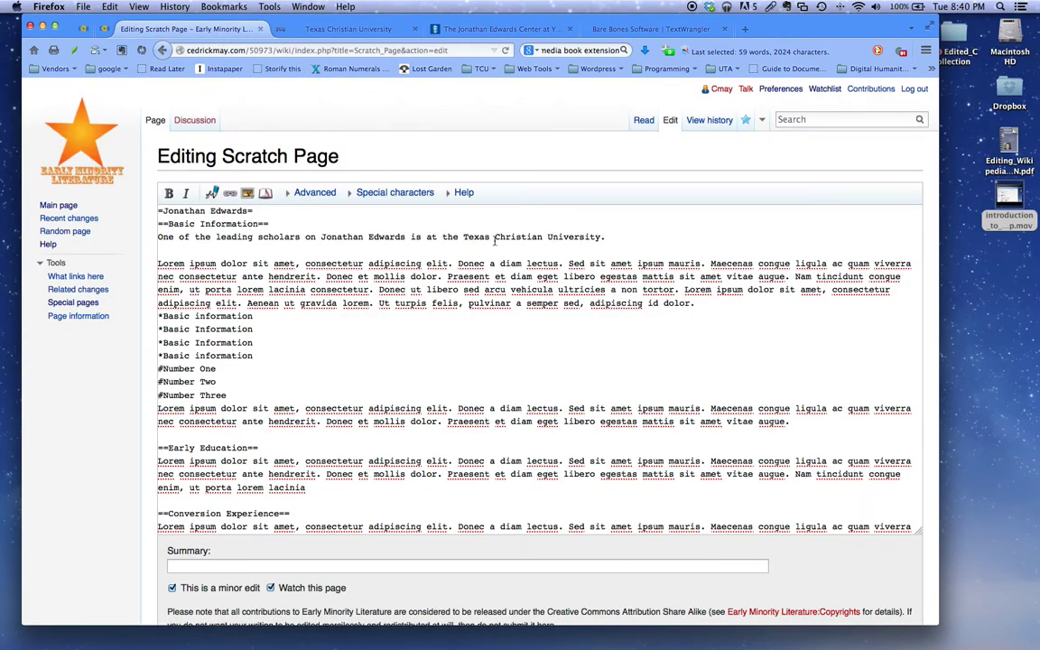
drag(463, 237, 602, 237)
click(621, 237)
click(463, 237)
text([)
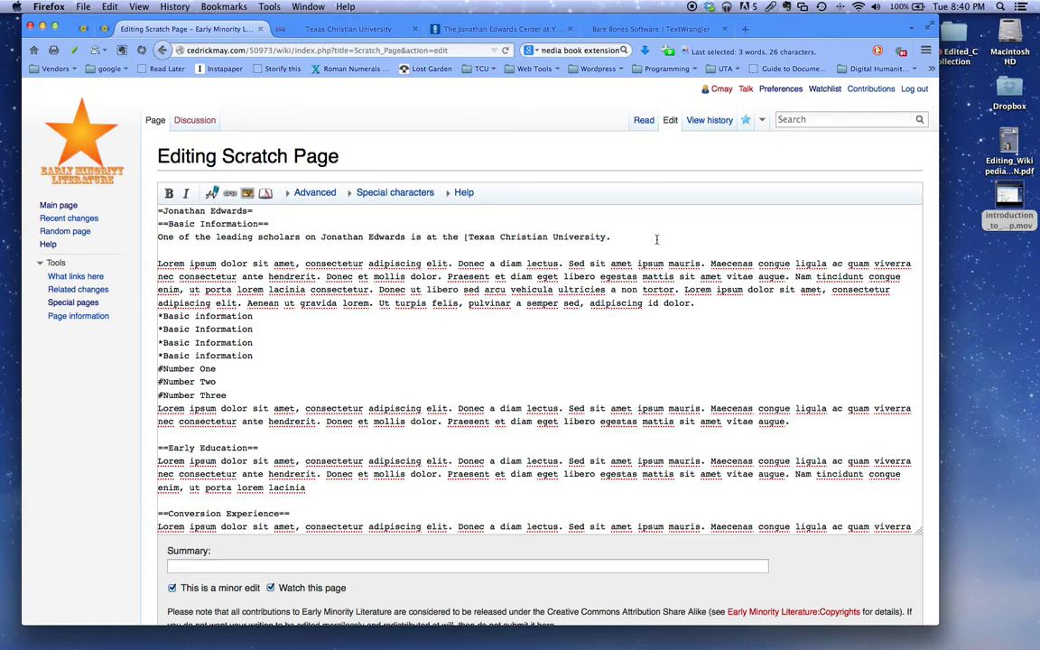
click(607, 236)
text(])
text(.)
click(347, 28)
click(185, 28)
click(343, 28)
click(299, 50)
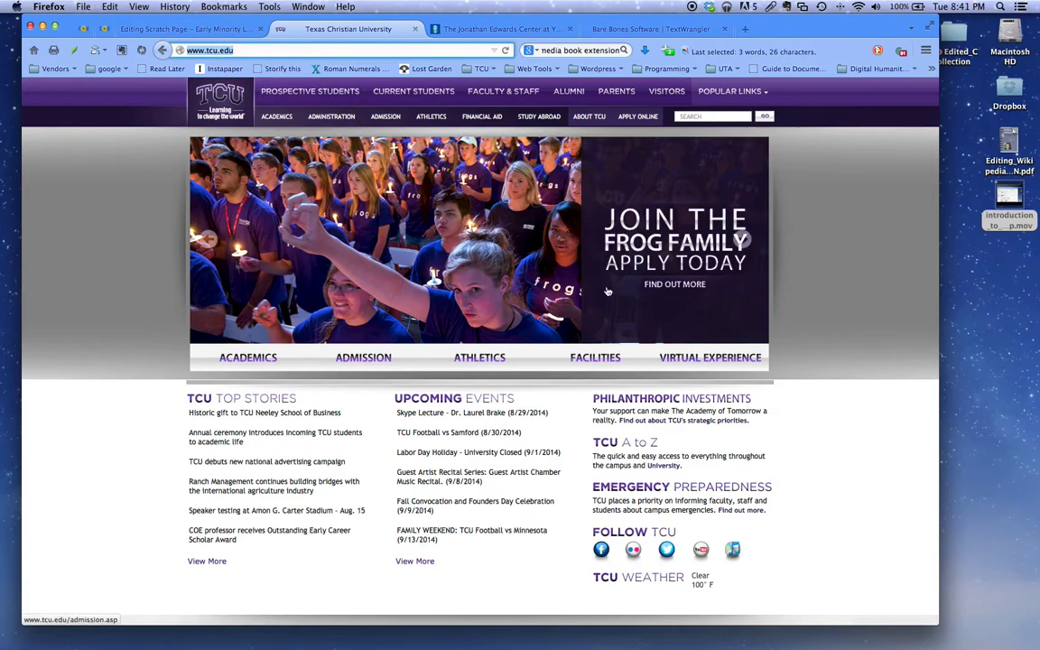
right_click(213, 52)
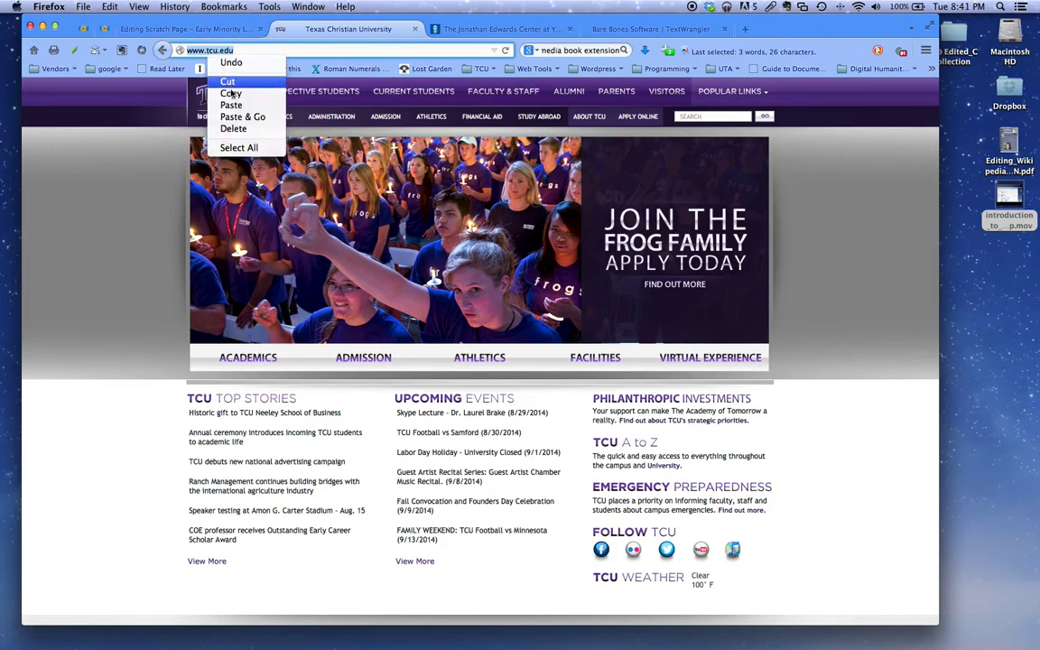
click(210, 89)
click(188, 29)
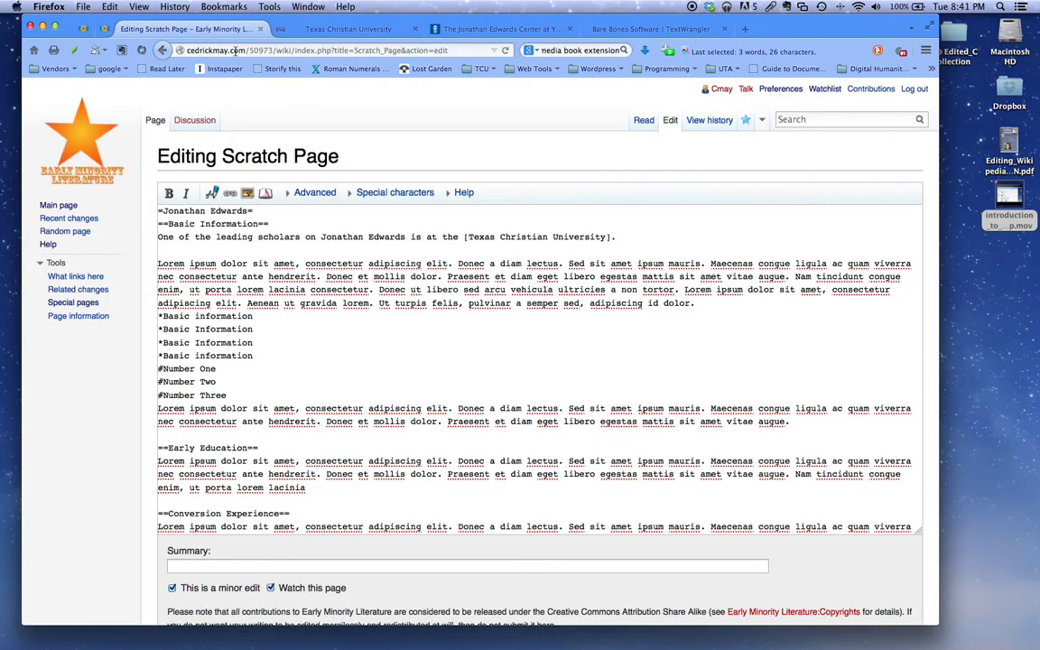
click(468, 241)
text(http://www.tcu.edu/)
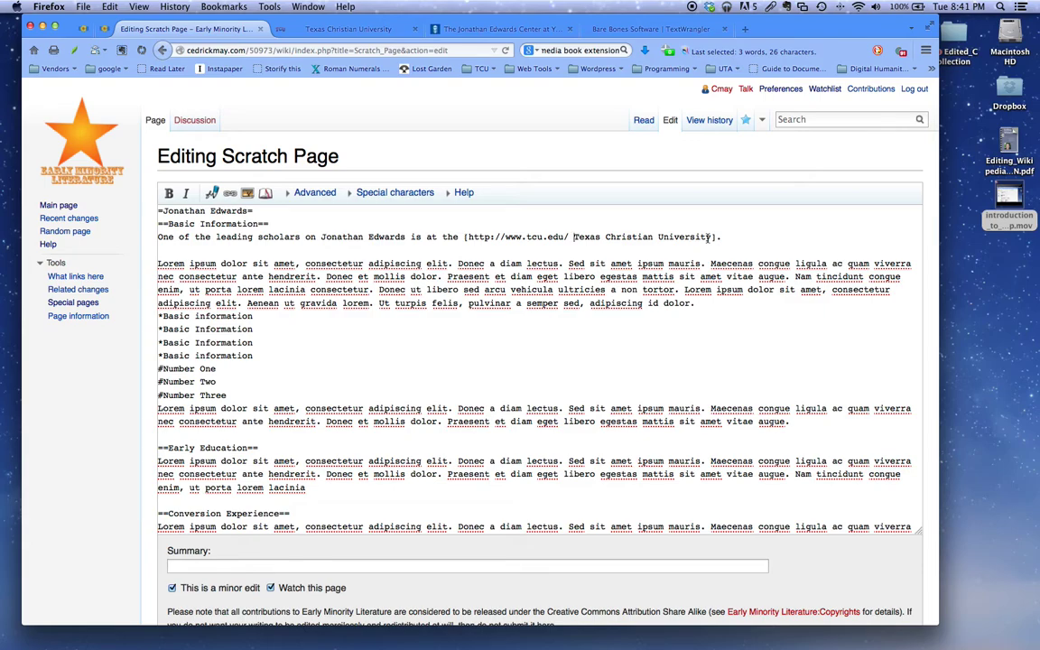
Step: Preview the page and try the Texas Christian University link, staying on the page instead of leaving it
scroll(363, 428, down, 8)
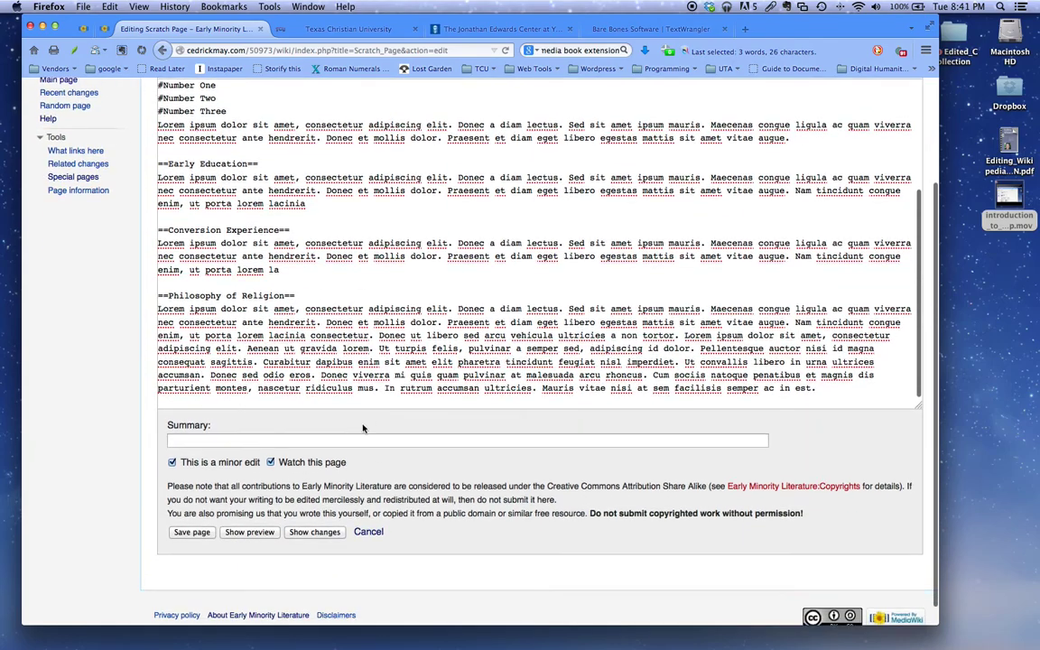
click(249, 533)
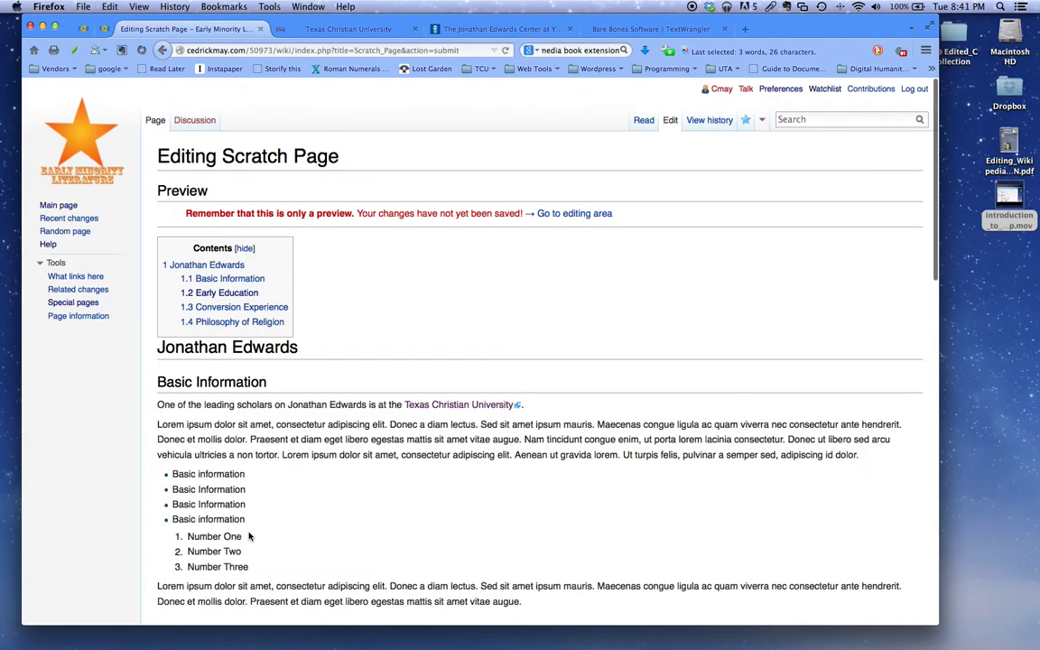
scroll(569, 401, down, 4)
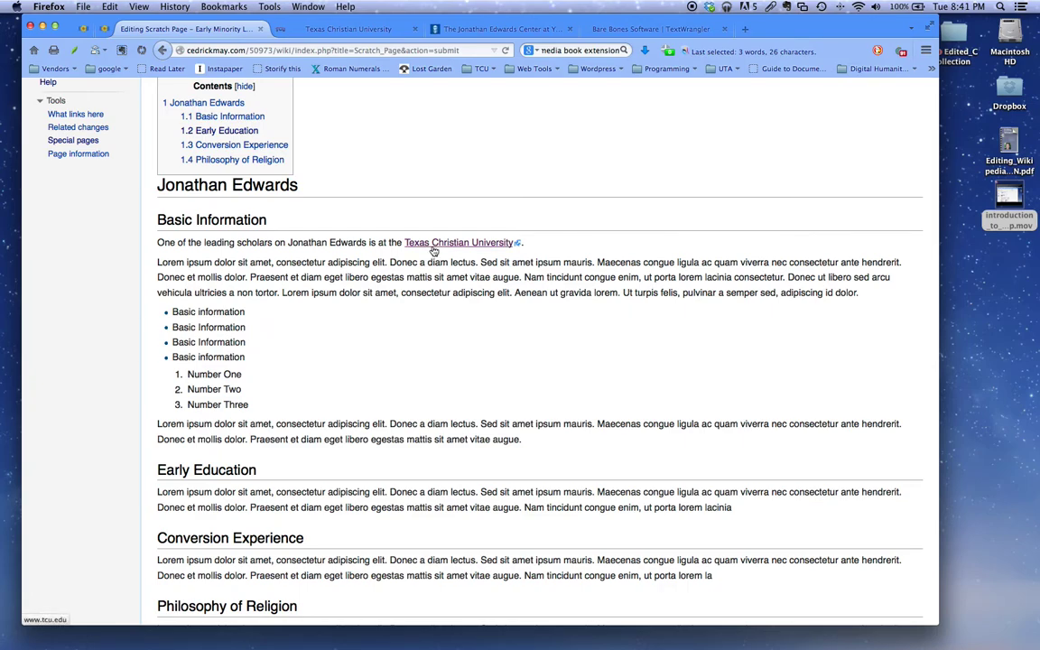
click(433, 251)
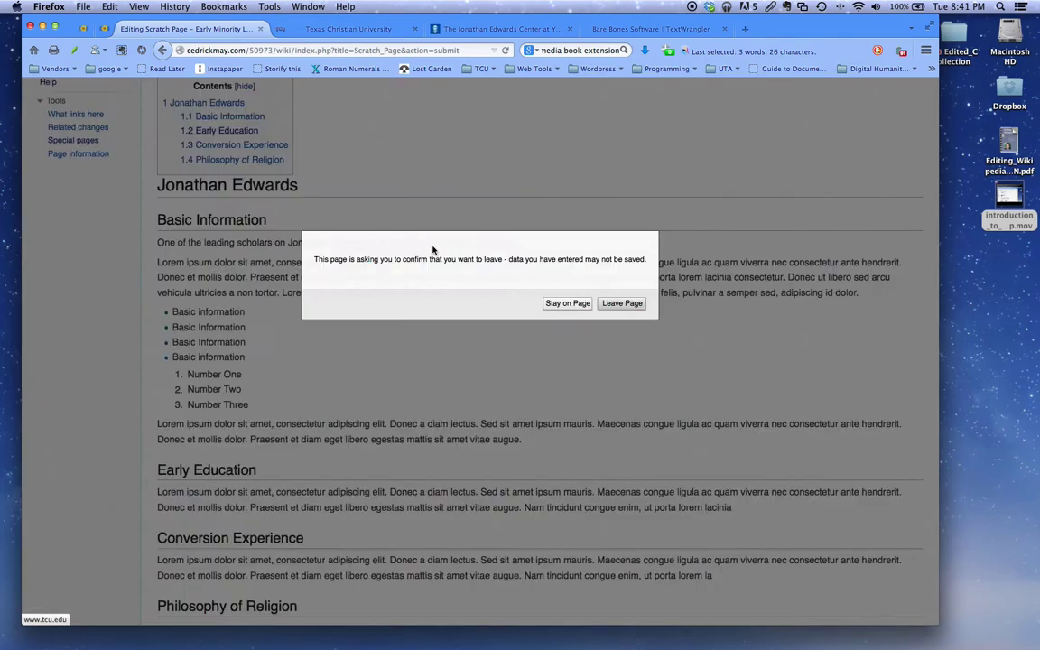
click(568, 303)
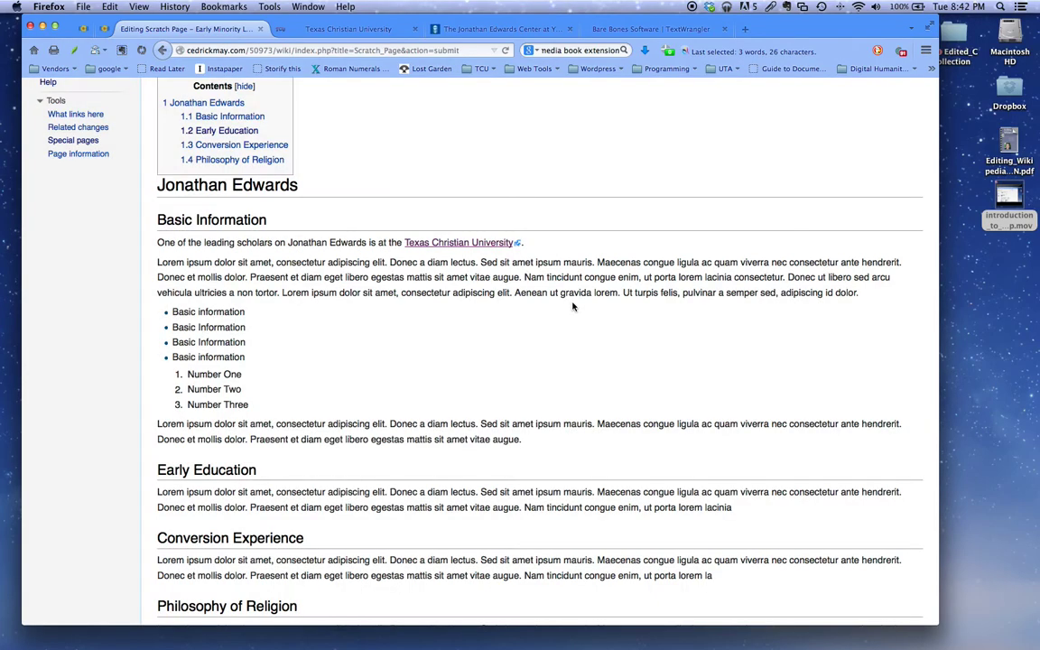
Step: Save the Scratch Page and test its Texas Christian University link, returning to the wiki page
scroll(406, 353, down, 10)
click(192, 491)
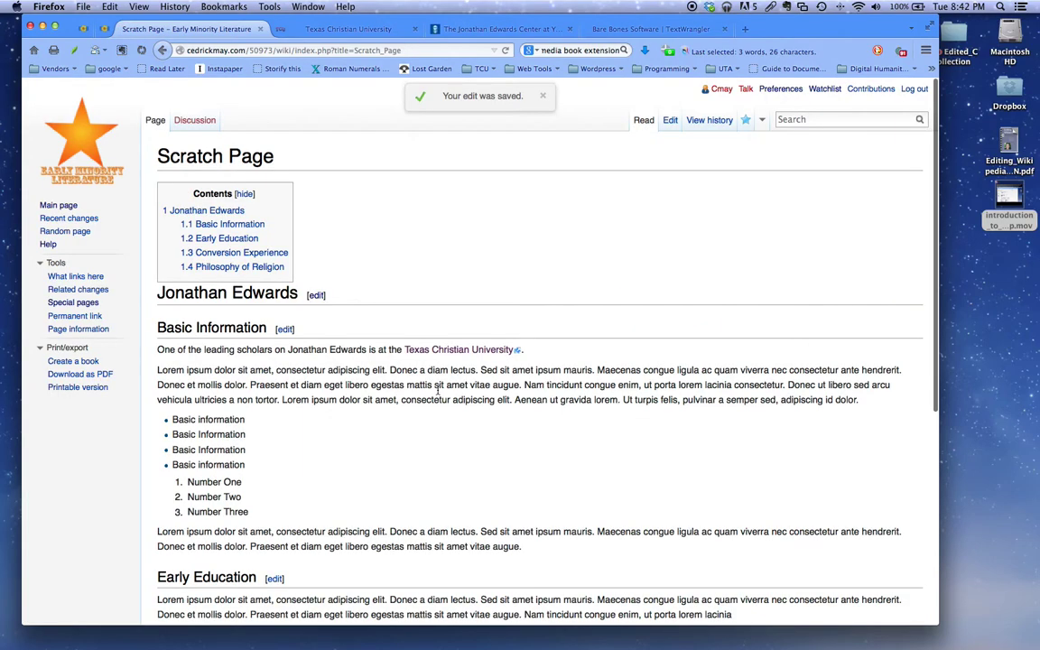
click(465, 351)
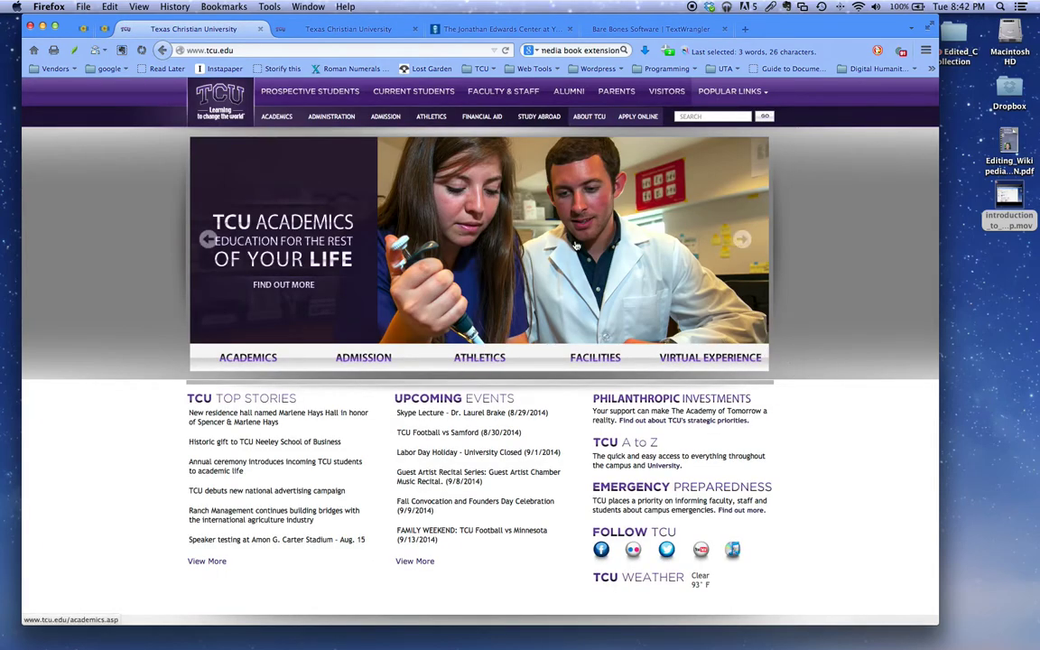
click(163, 51)
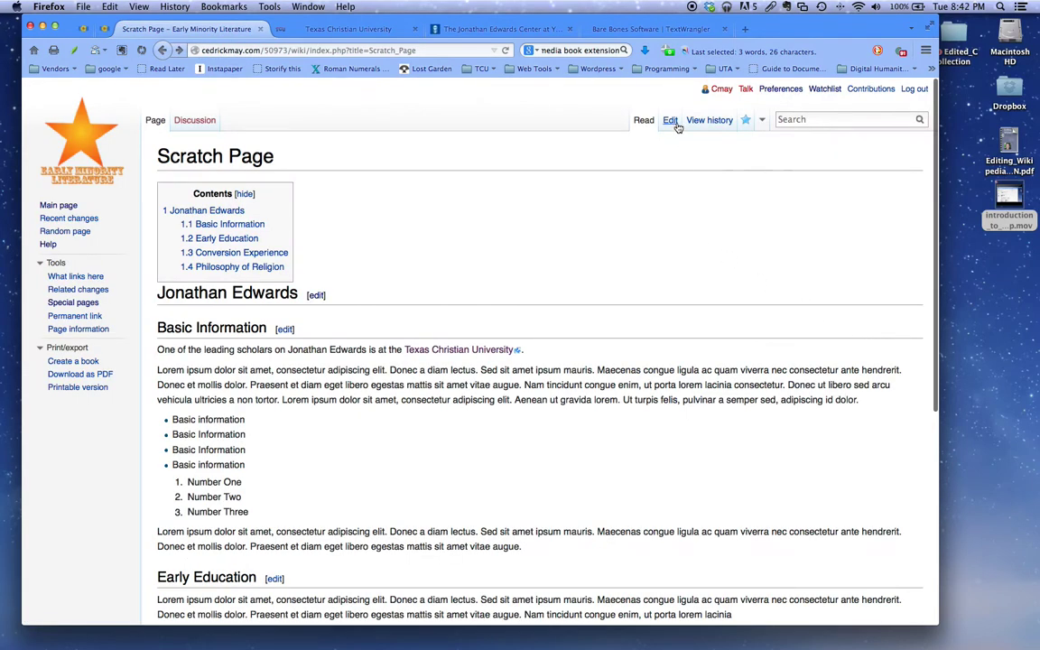
Step: Reopen the Scratch Page for editing and examine the external link's display text and its enclosing square brackets
click(670, 120)
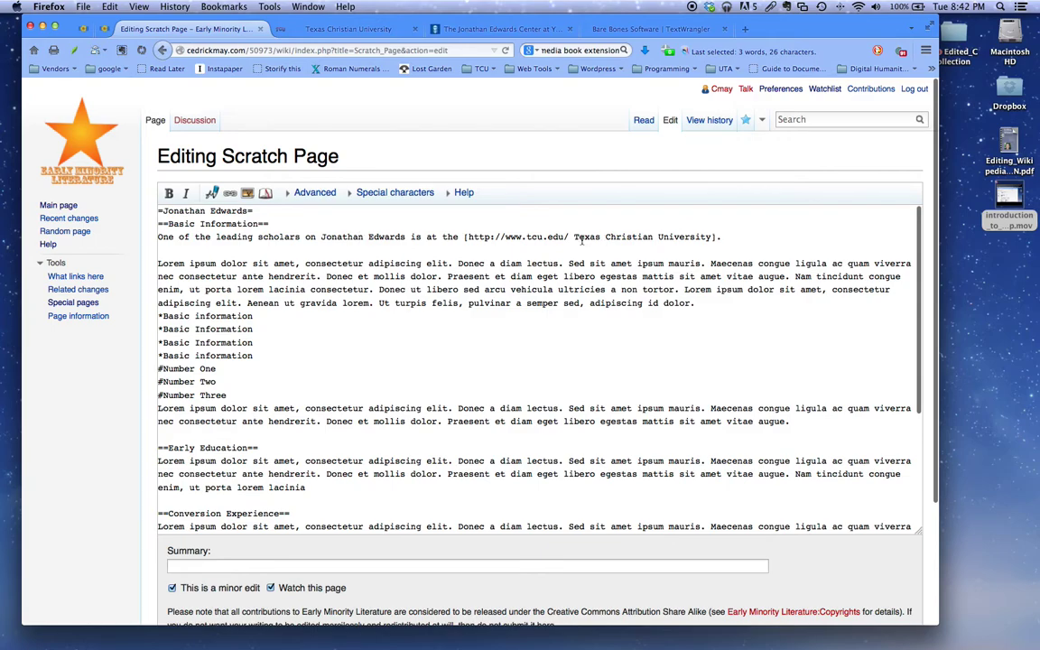
drag(573, 236, 713, 240)
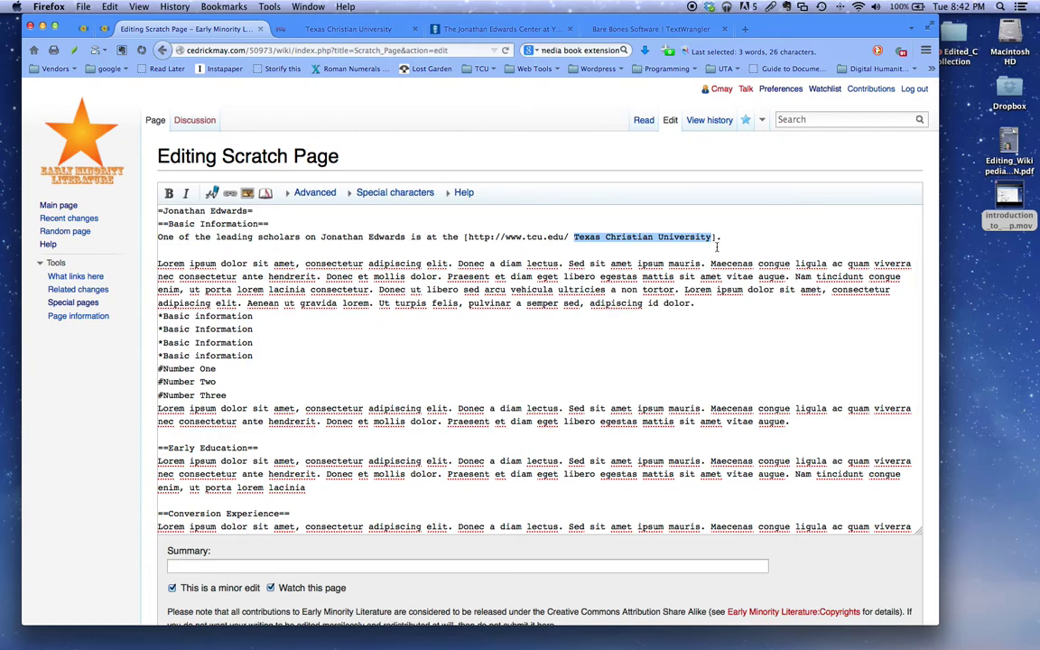
click(732, 236)
drag(464, 238, 468, 239)
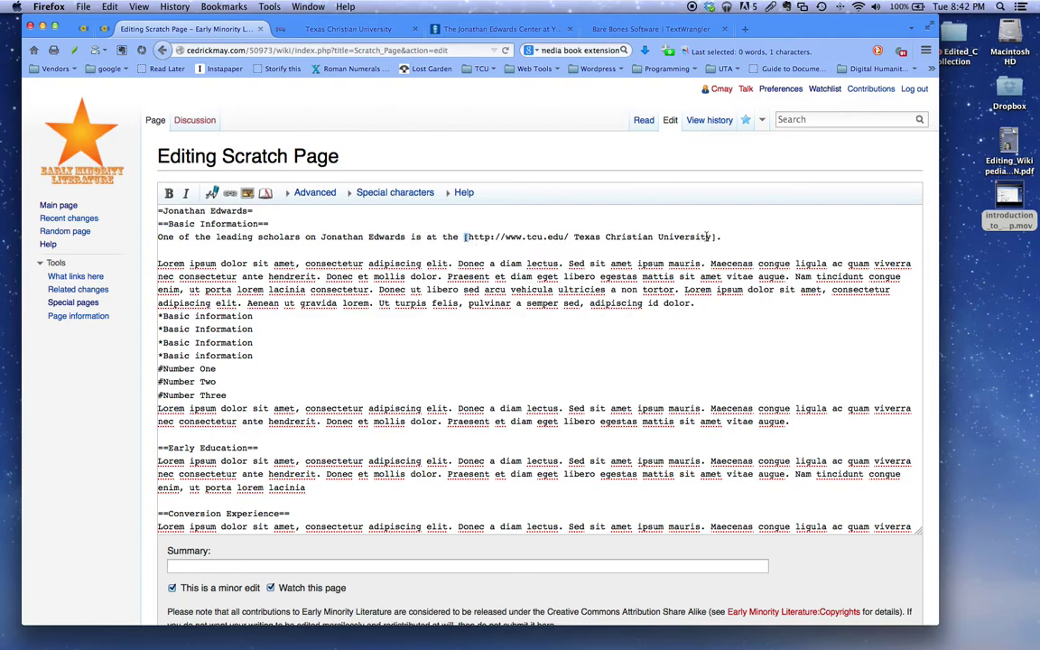
drag(711, 237, 718, 237)
click(471, 237)
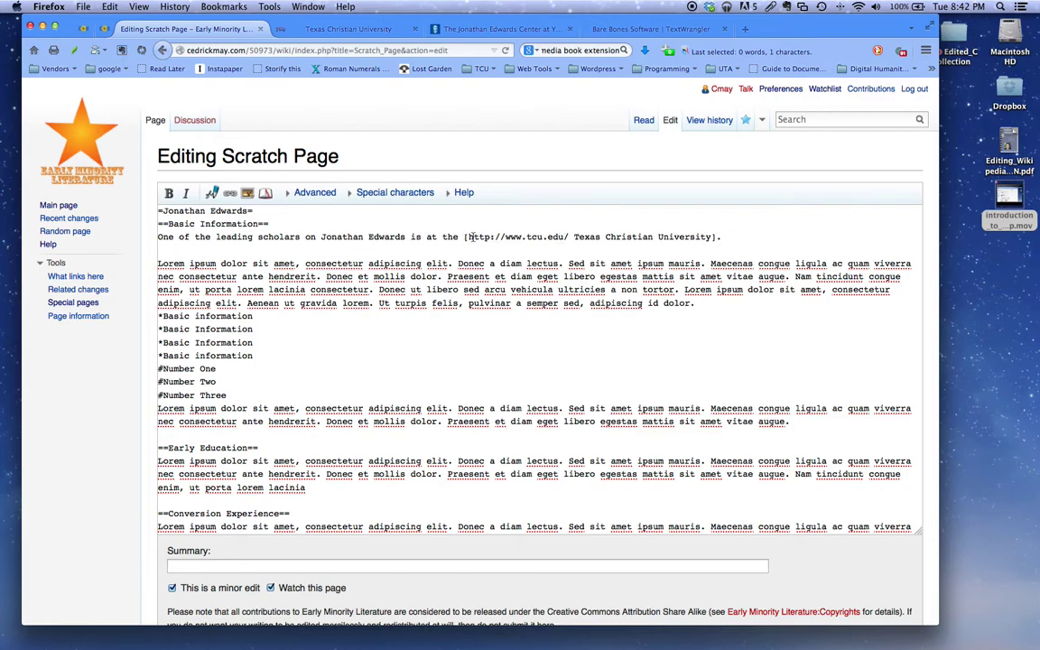
click(570, 237)
key(BackSpace)
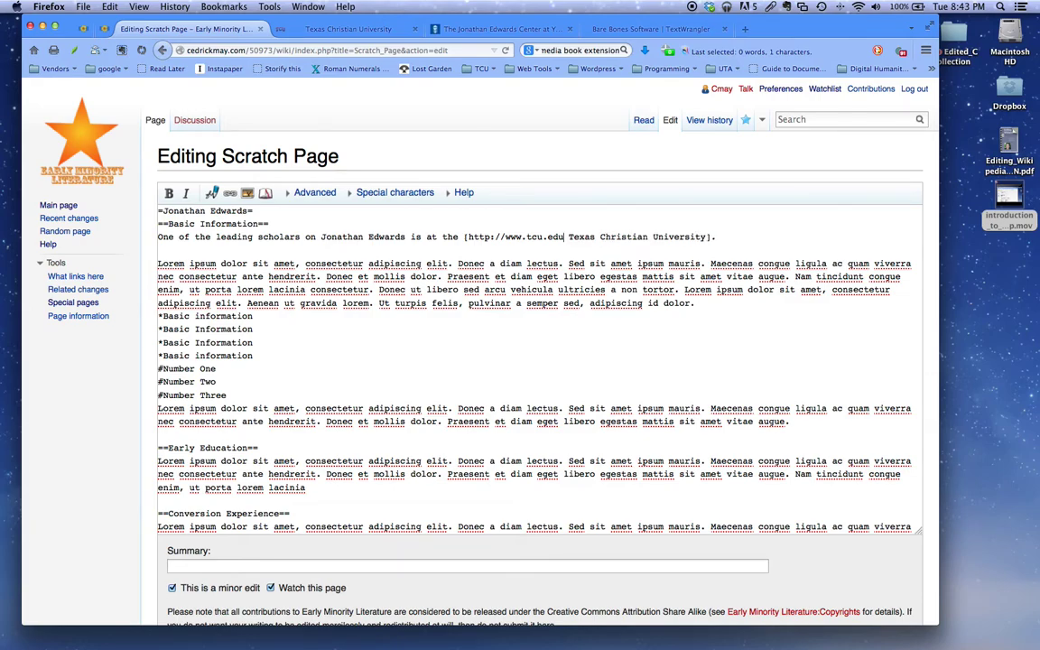
text(/)
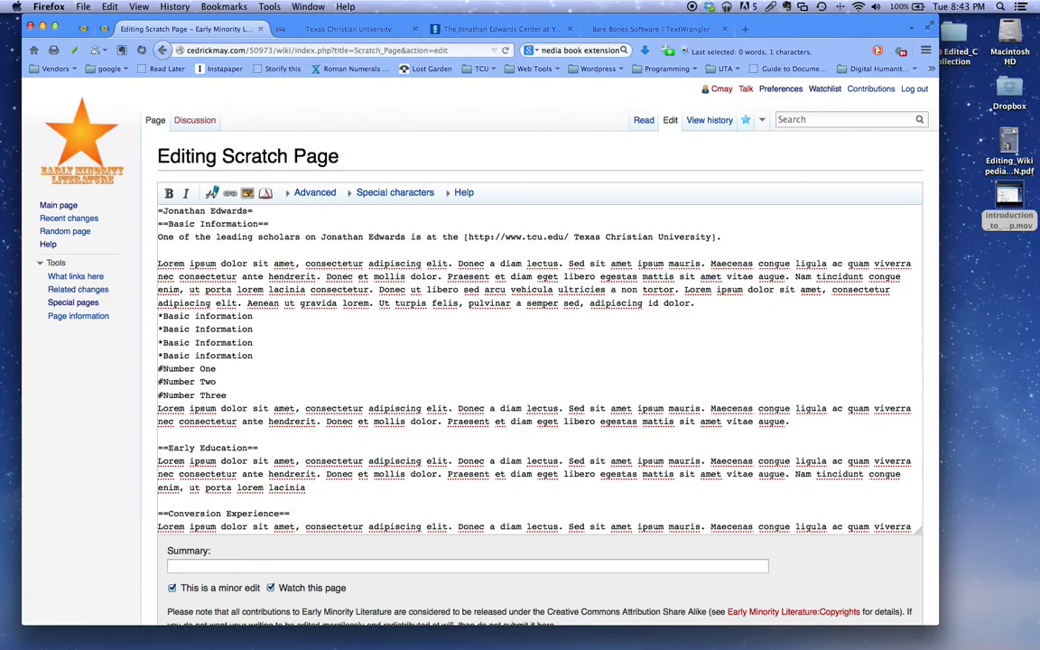
key(BackSpace)
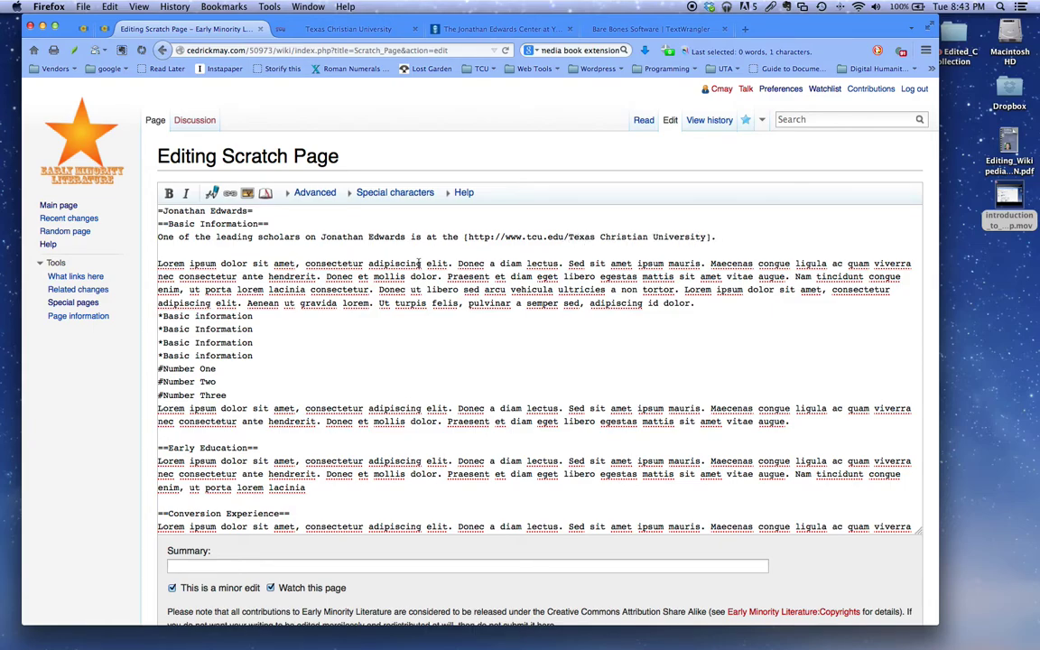
Step: Save the Scratch Page and test the link without the separating space, returning to the wiki page
scroll(115, 340, down, 3)
click(186, 511)
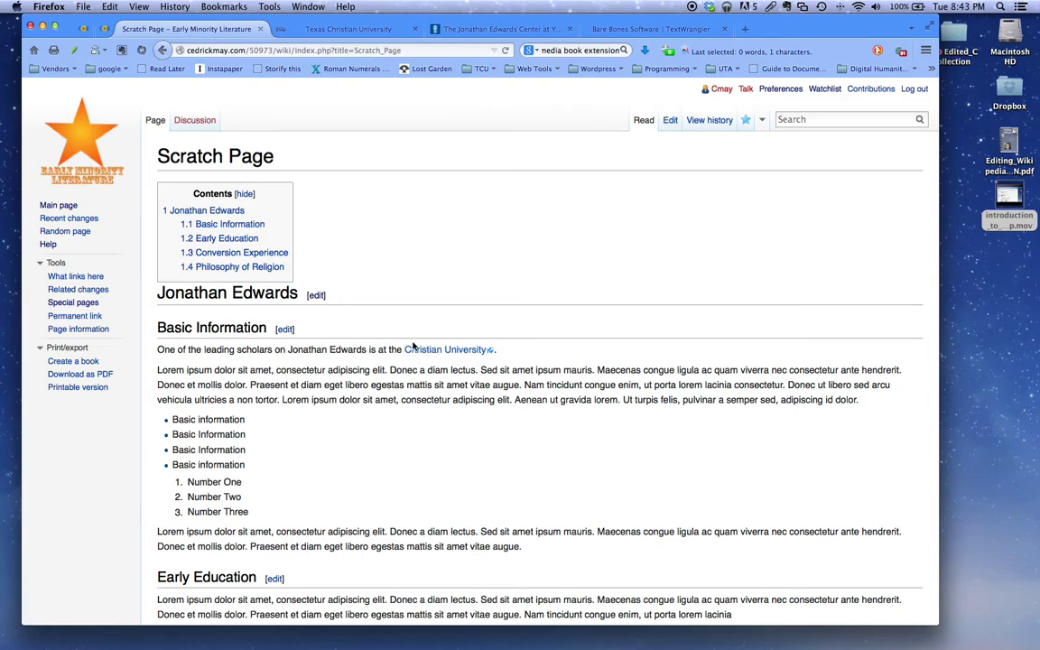
click(426, 352)
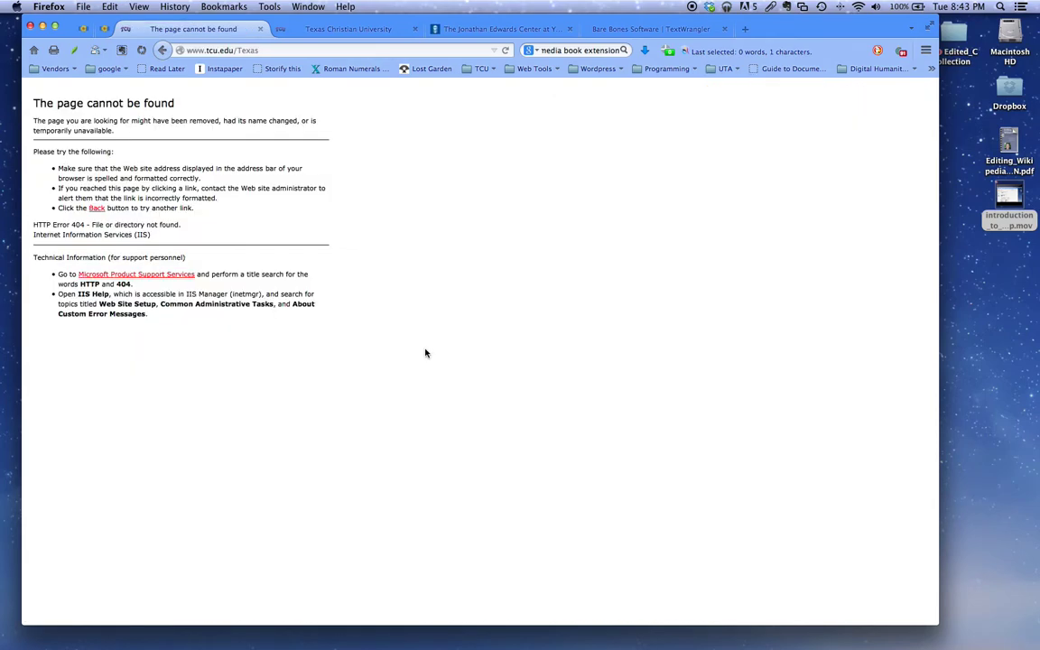
click(162, 51)
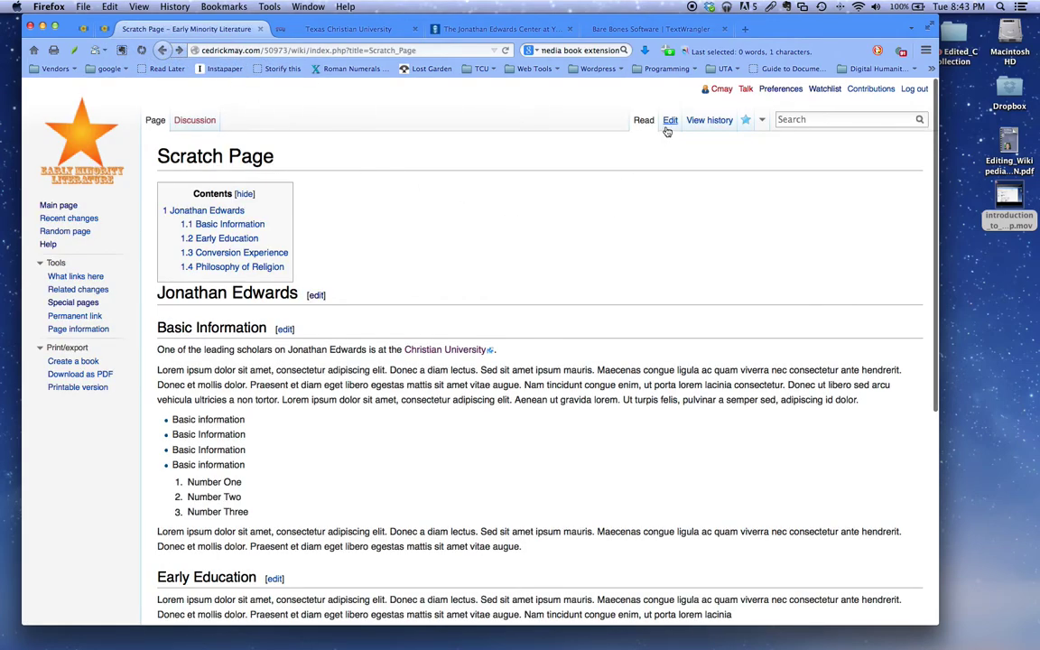
click(668, 127)
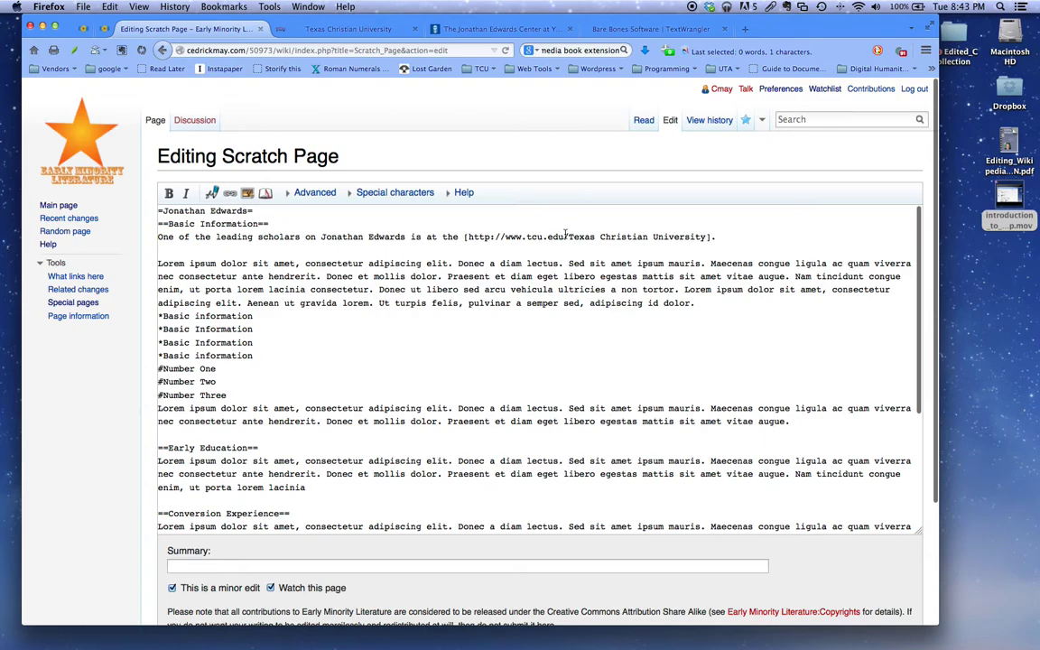
click(570, 237)
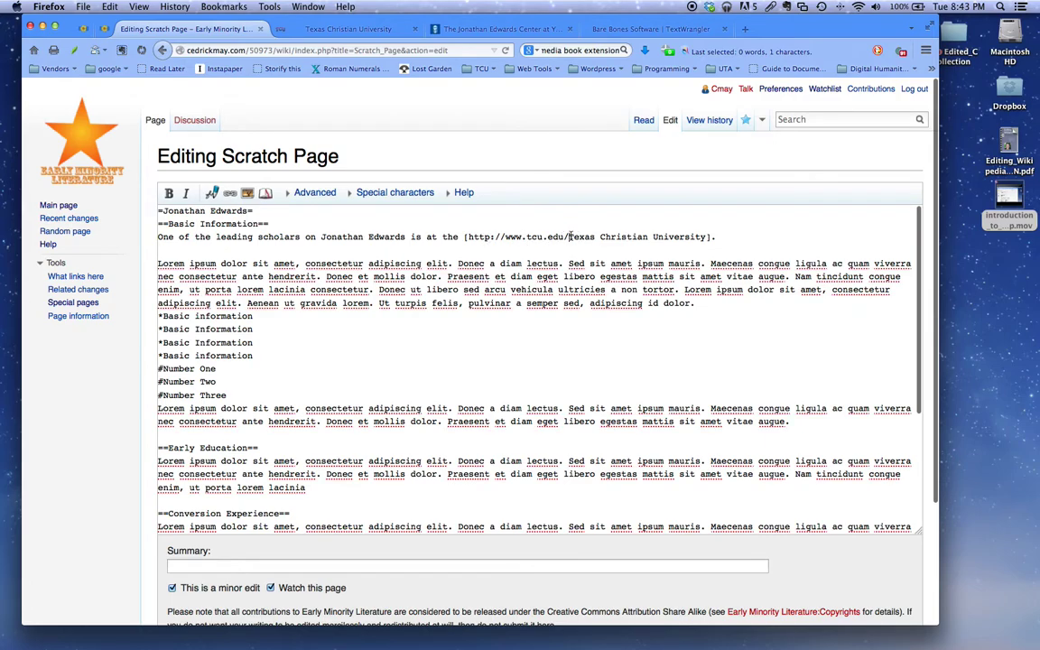